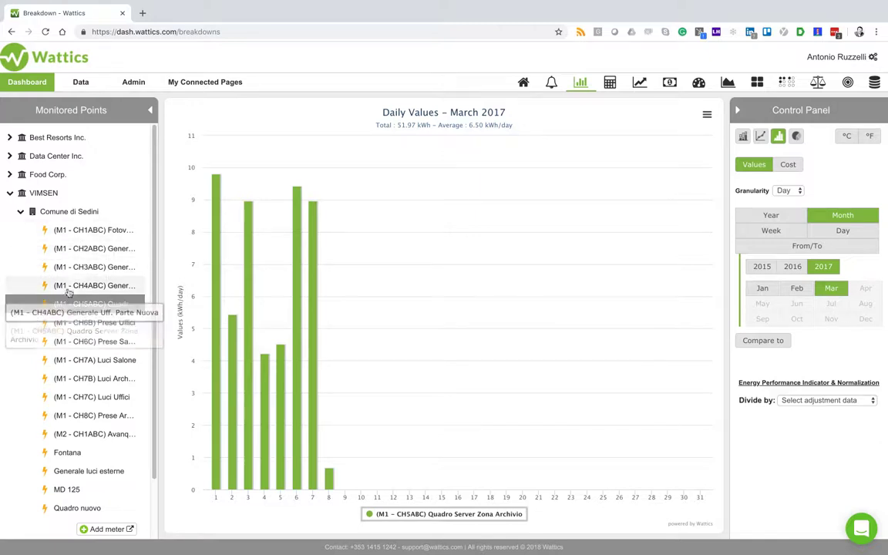
Chart only the (M1 - CH1ABC) Fotovoltaico meter and drill down to its 5-minute values for 5 March 2017.
left_click(77, 230)
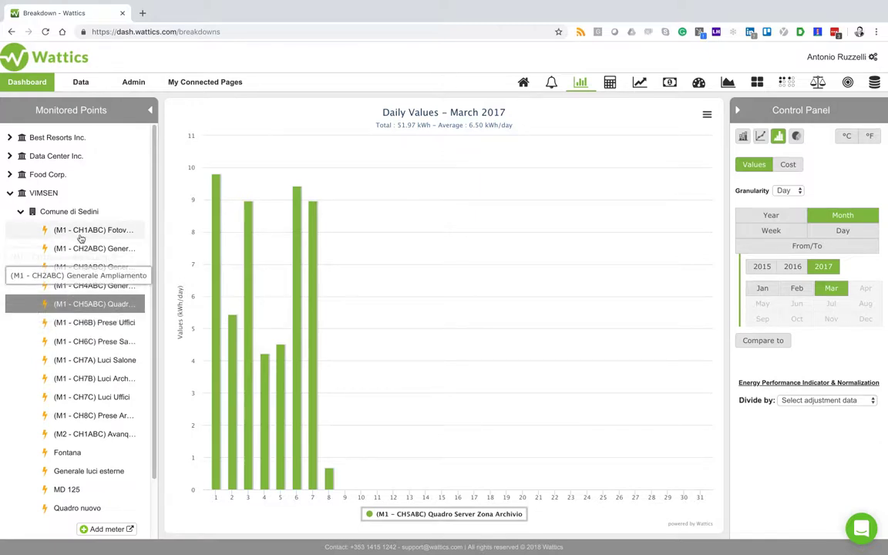
left_click(85, 304)
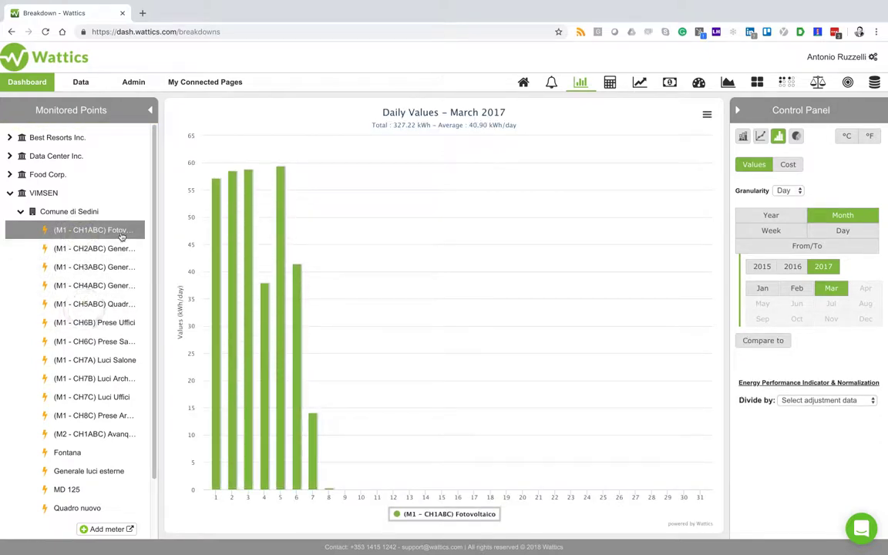
left_click(280, 294)
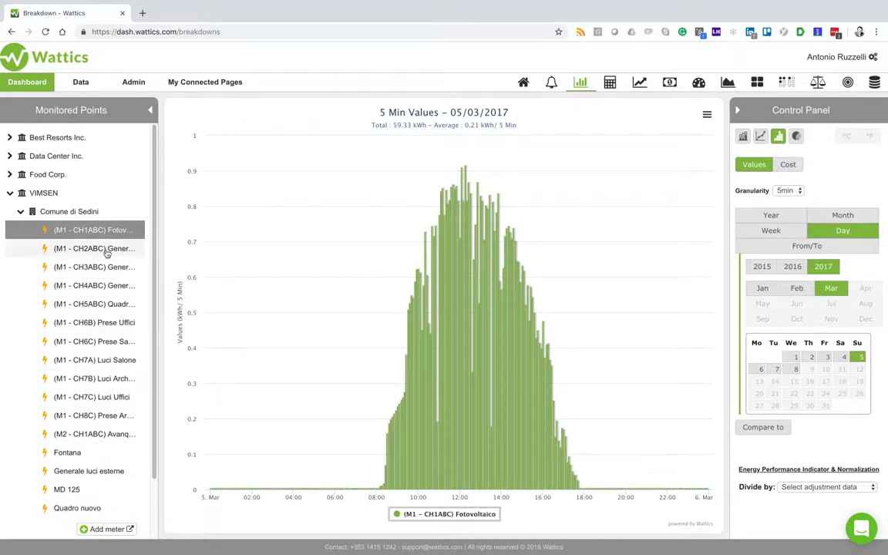
Overlay the M1 meters CH4ABC, CH5ABC, CH3ABC and CH6B on the Fotovoltaico chart for comparison.
left_click(100, 285)
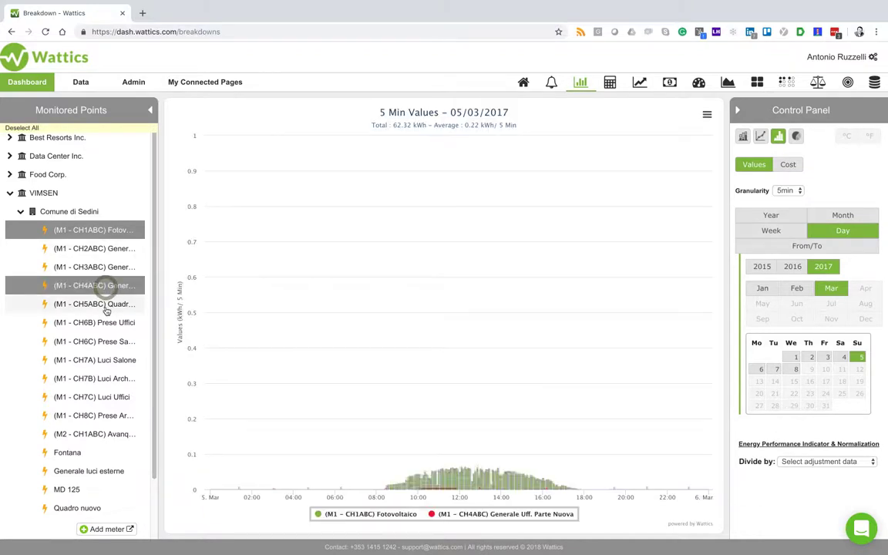
left_click(106, 306)
left_click(98, 268)
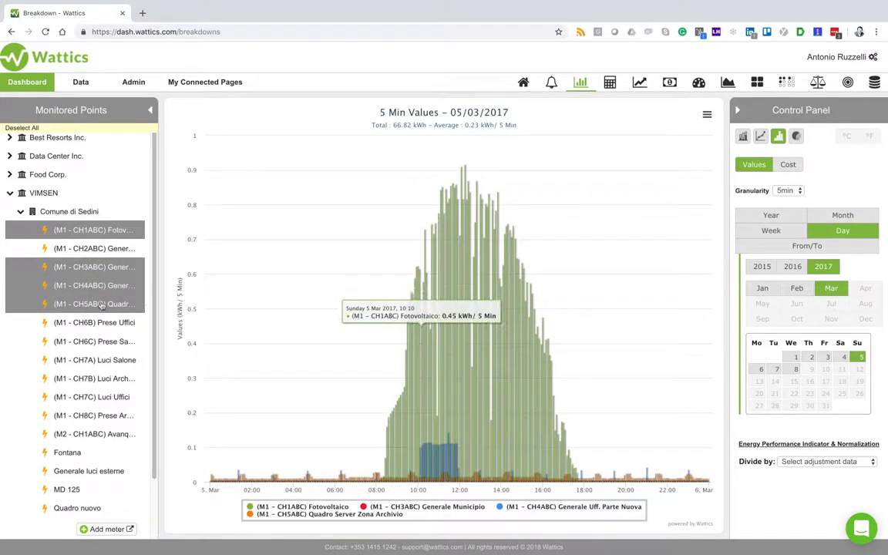
left_click(91, 324)
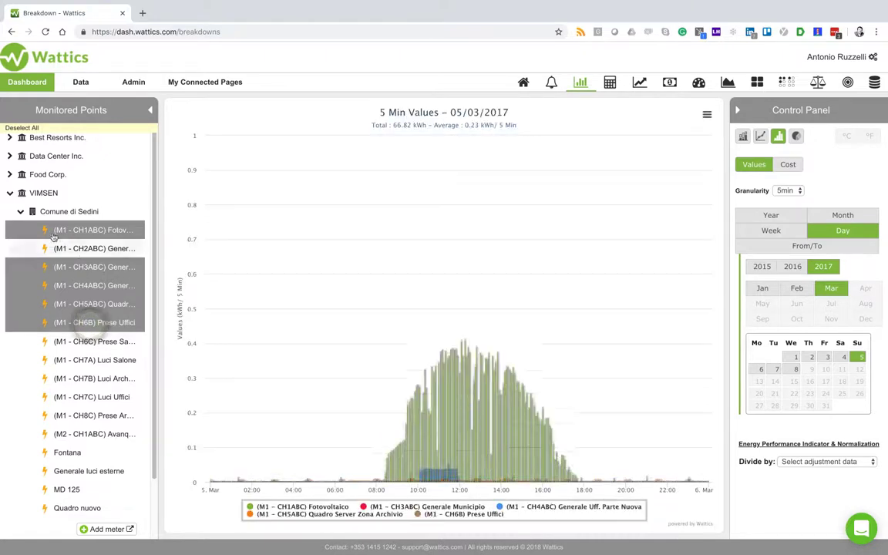
Remove the CH3ABC, CH4ABC, CH5ABC and CH6B meters from the chart, keeping only Fotovoltaico.
left_click(46, 267)
left_click(44, 285)
left_click(46, 303)
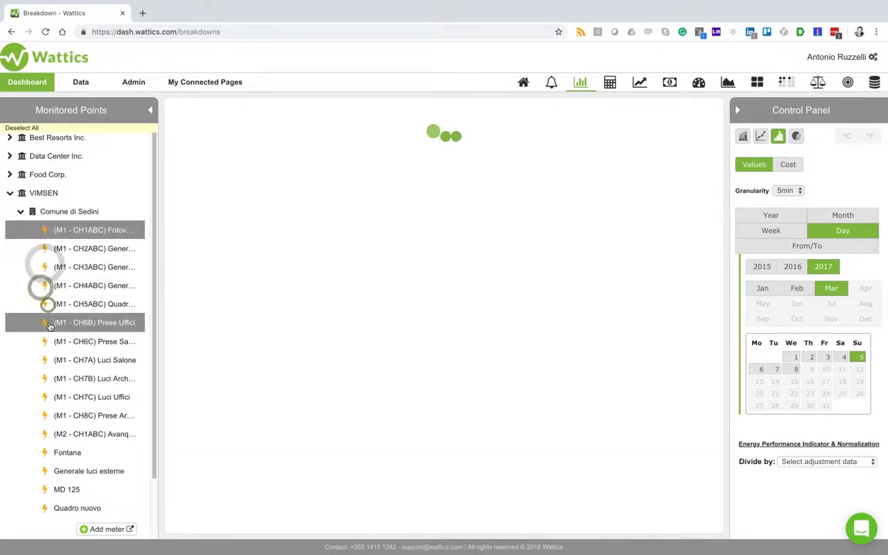
left_click(48, 322)
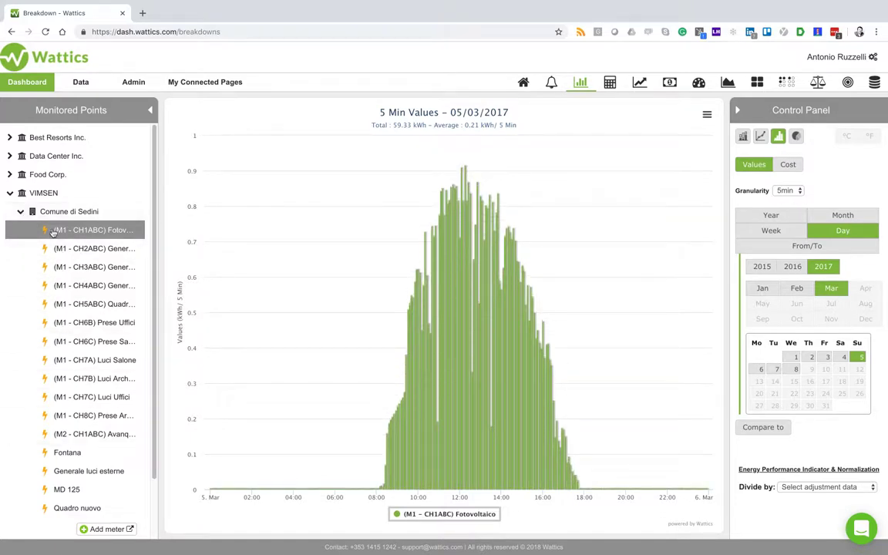
Compare Fotovoltaico with the CH5ABC Quadro Server Zona Archivio, CH6B Prese Uffici and CH4ABC Generale Uff. Parte Nuova meters.
left_click(77, 306)
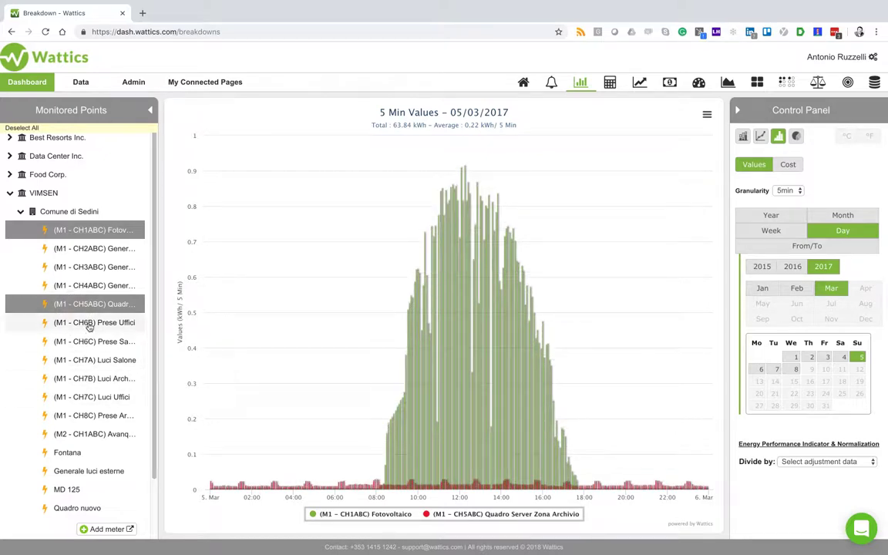
left_click(105, 324)
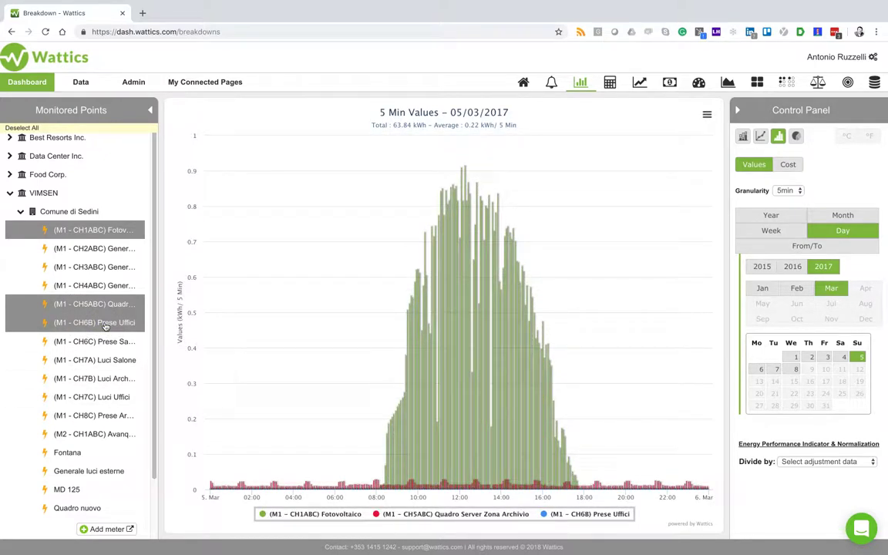
left_click(120, 286)
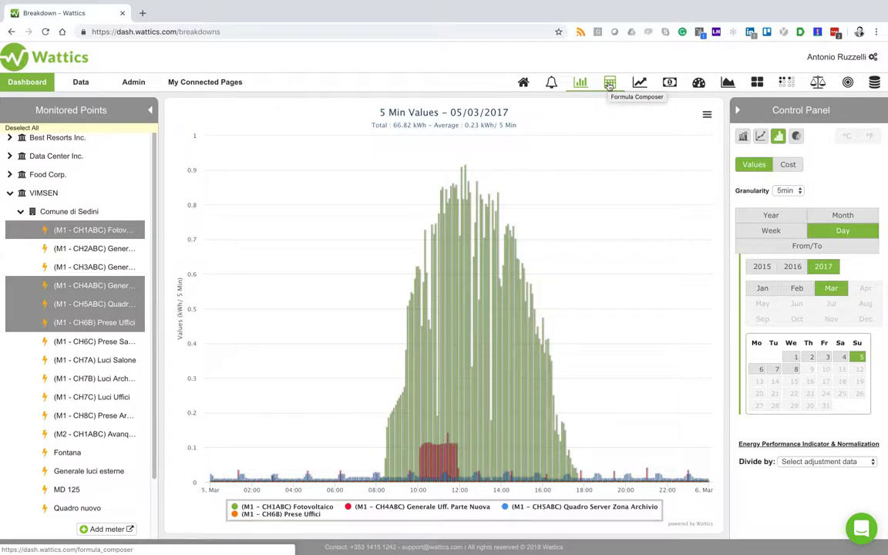
Deselect the three consumption meters CH4ABC, CH5ABC and CH6B so only Fotovoltaico is charted.
left_click(95, 285)
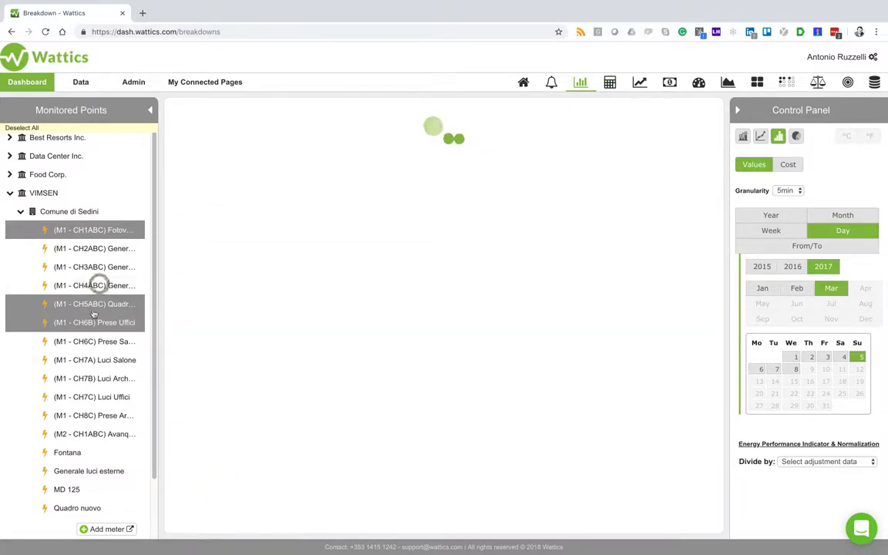
left_click(95, 304)
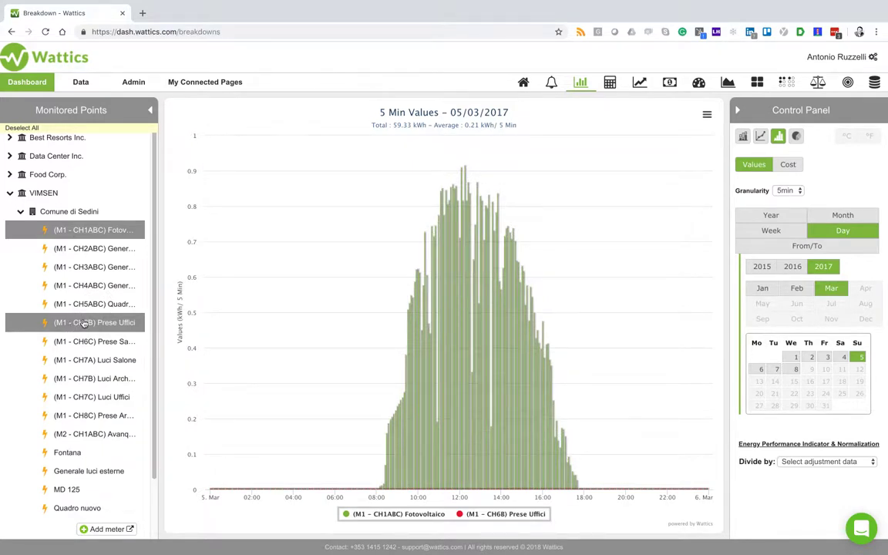
left_click(85, 323)
In the Formula Composer, drill down to 5 March 2017 and enter VIMSEN ▶ Comune di Sedini as the Y-axis formula.
left_click(610, 83)
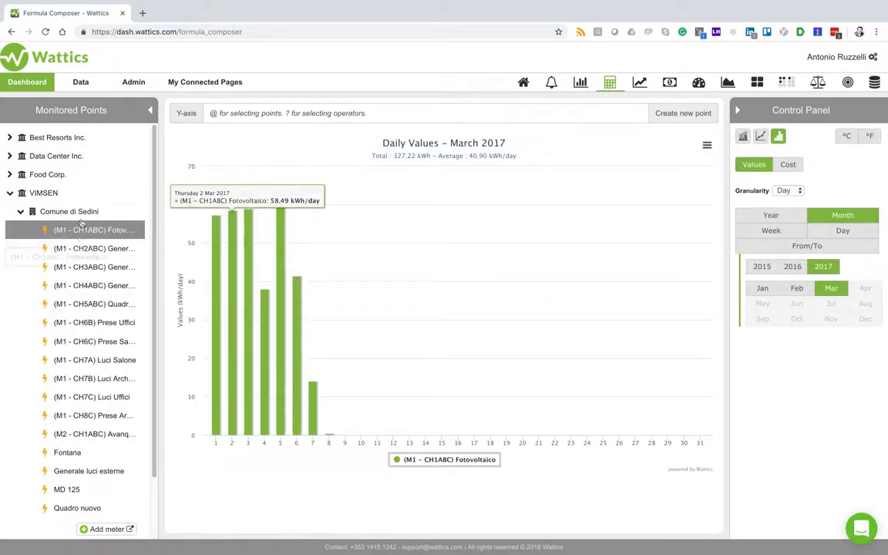
left_click(280, 282)
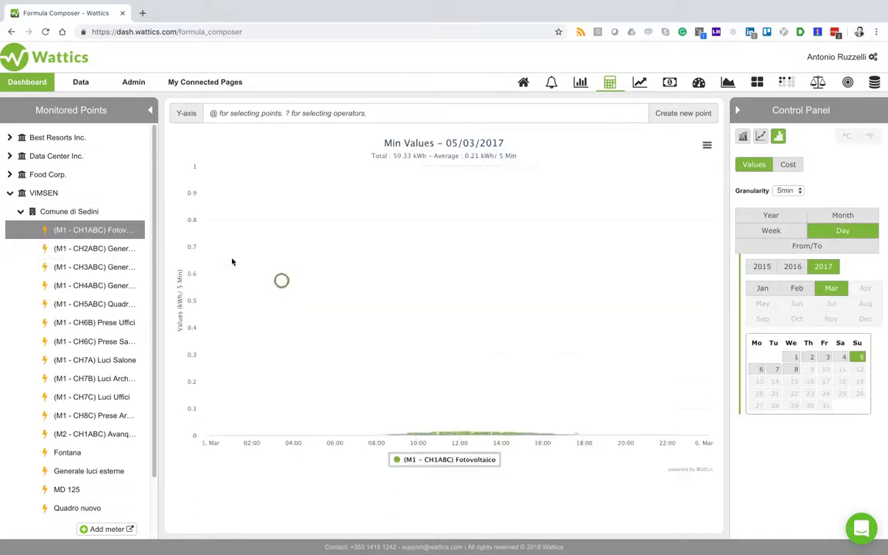
left_click(252, 116)
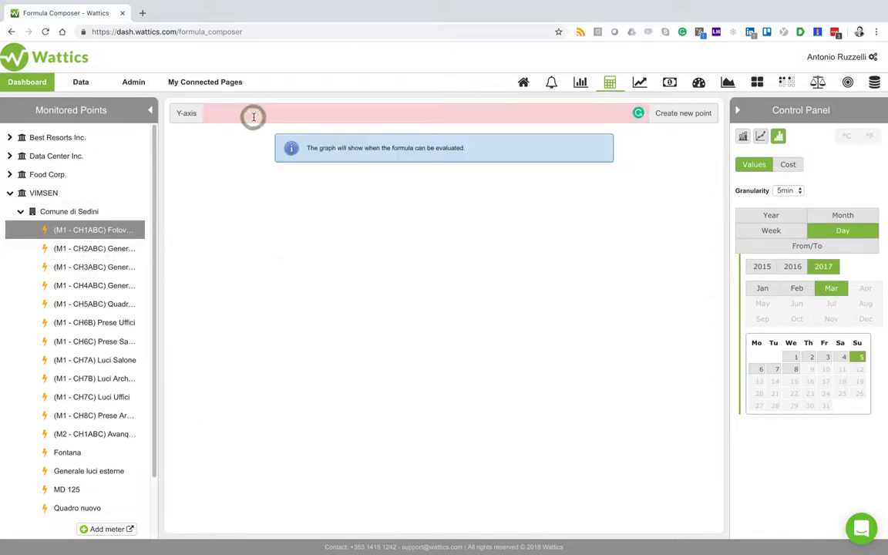
type("@sedin")
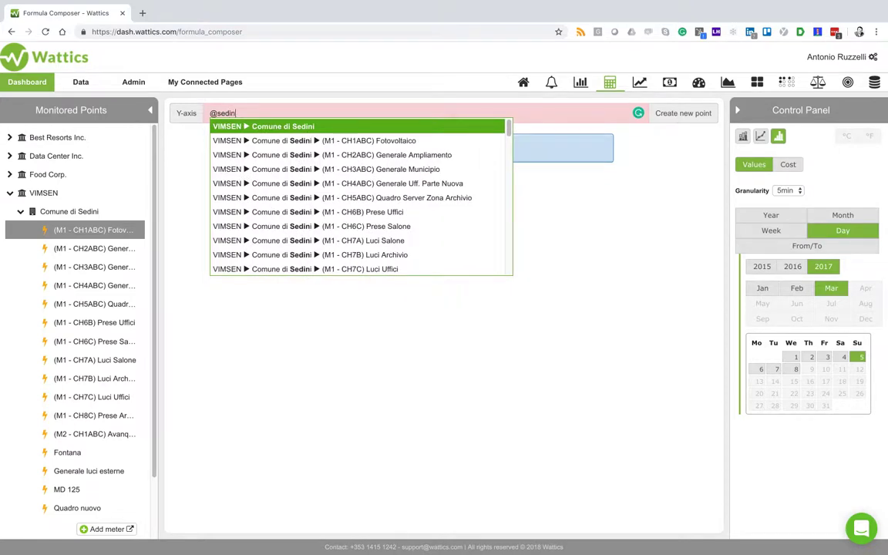
key("Return")
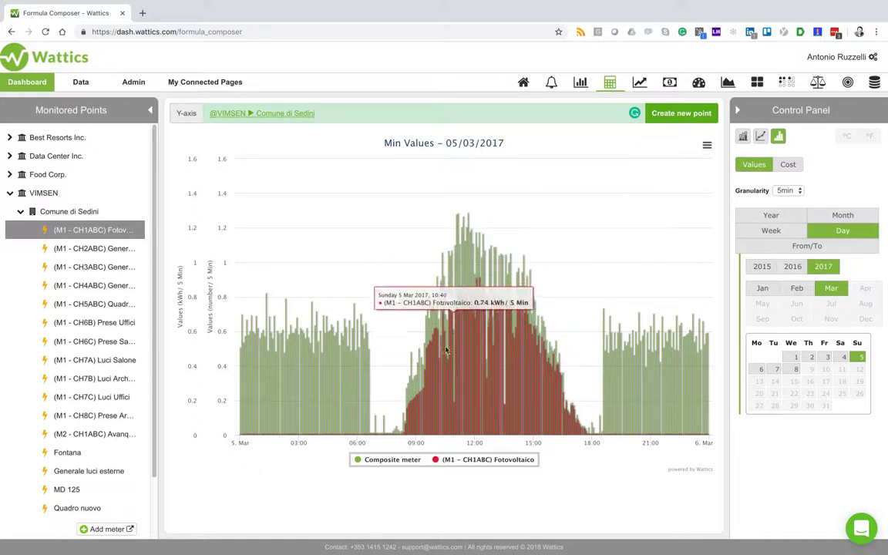
Remove the separate Fotovoltaico series from the chart and subtract the Comune di Sedini (M1 - CH1ABC) Fotovoltaico point in the formula.
left_click(123, 232)
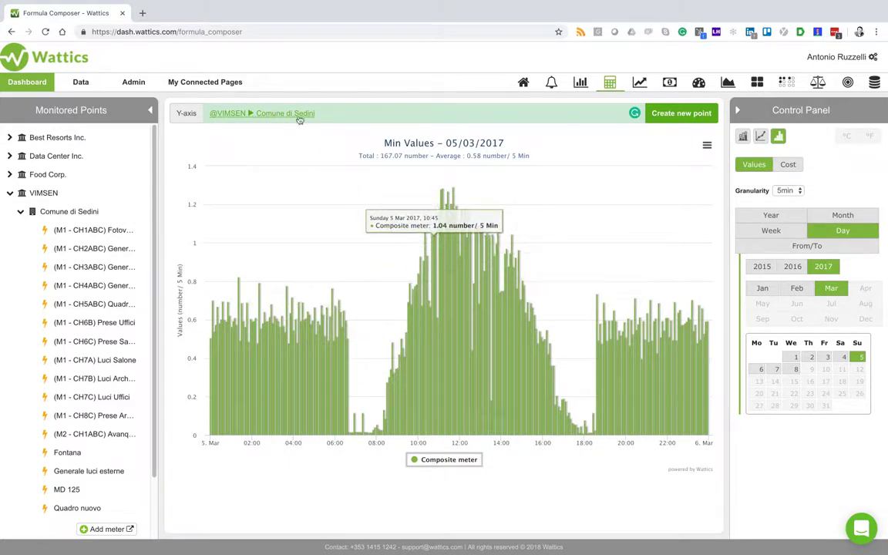
left_click(323, 113)
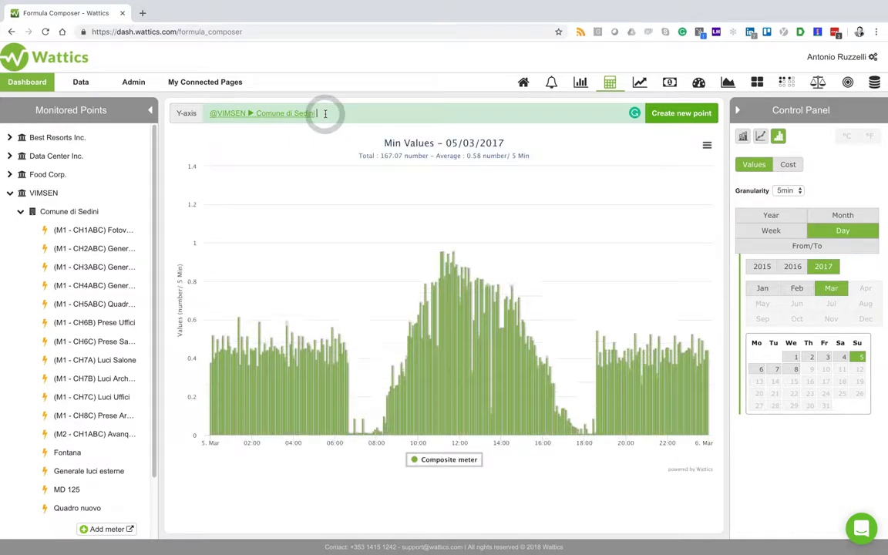
type("-@foto")
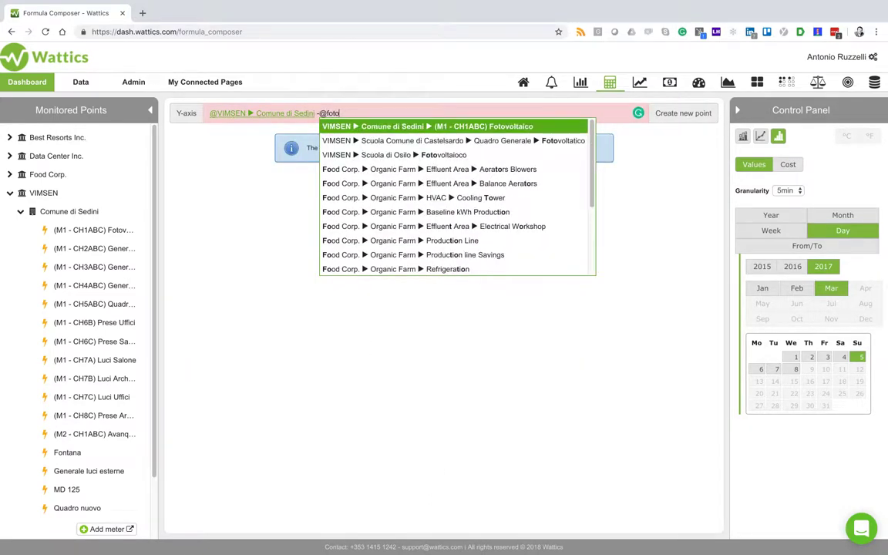
key("Return")
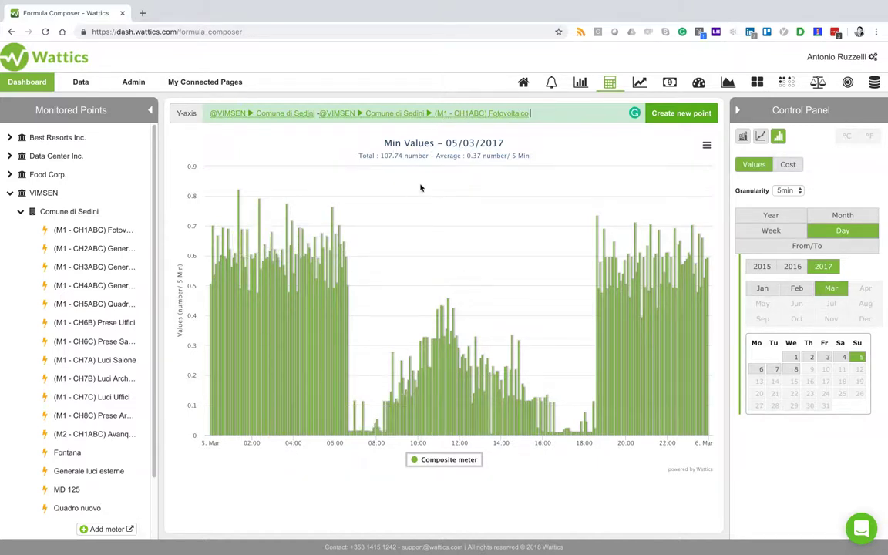
Subtract the Comune di Sedini (M1 - CH1ABC) Fotovoltaico point a second time at the end of the formula.
type("-")
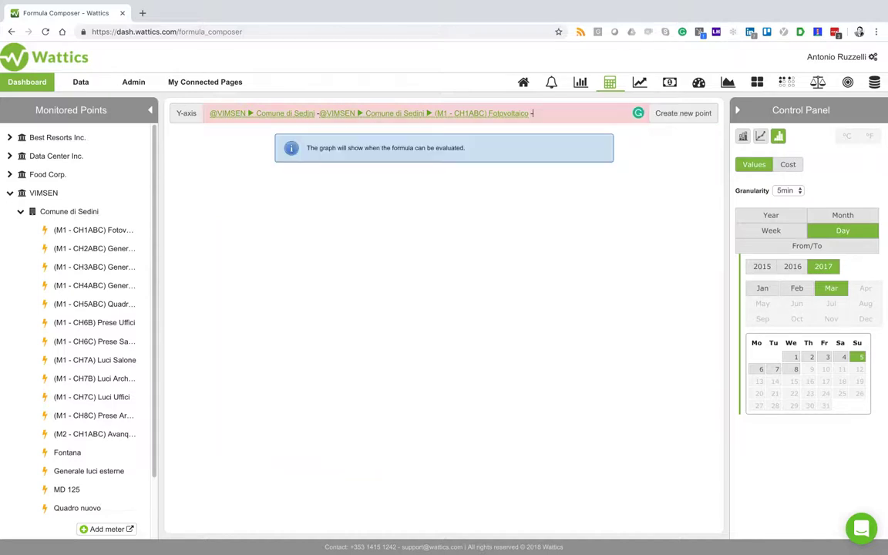
type("@foto")
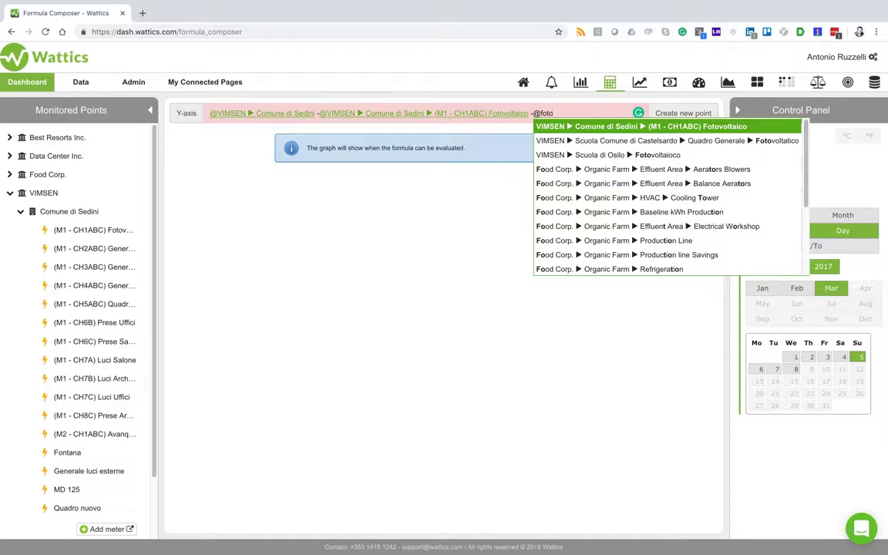
key("Return")
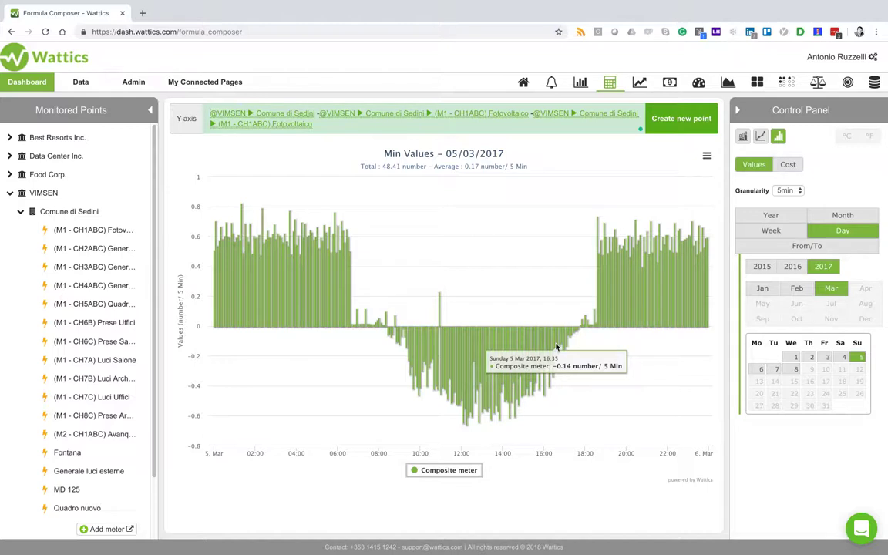
Wrap the formula in an IF returning Comune di Sedini -2*Fotovoltaico when it is <0 and 0 otherwise, and negate the whole expression.
type("IF(")
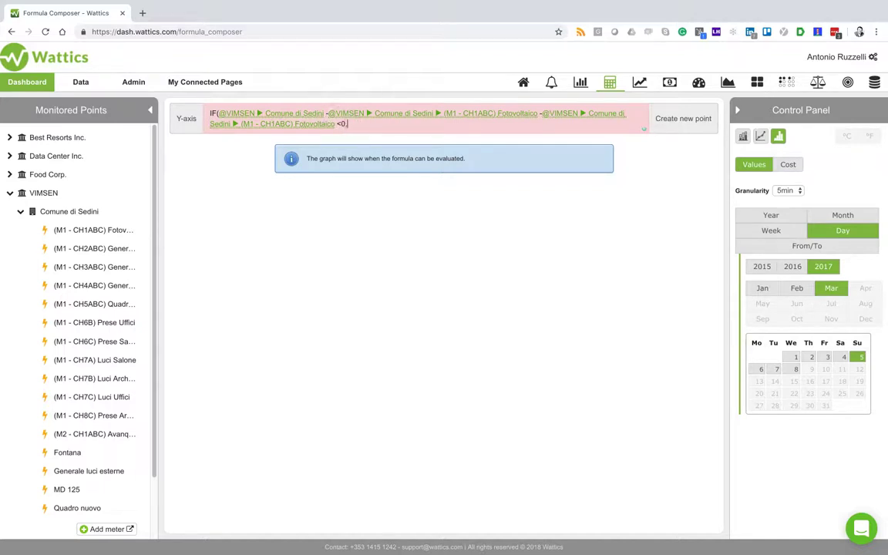
type("@sedi")
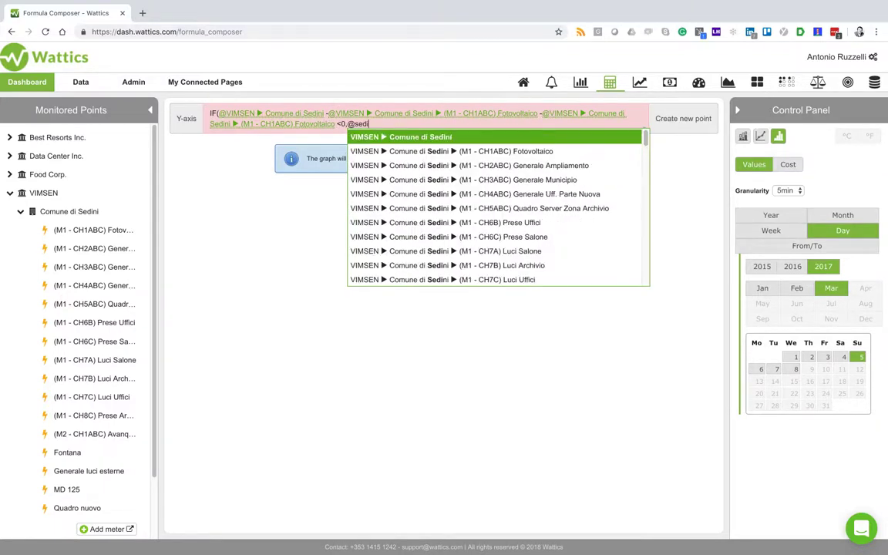
key("Return")
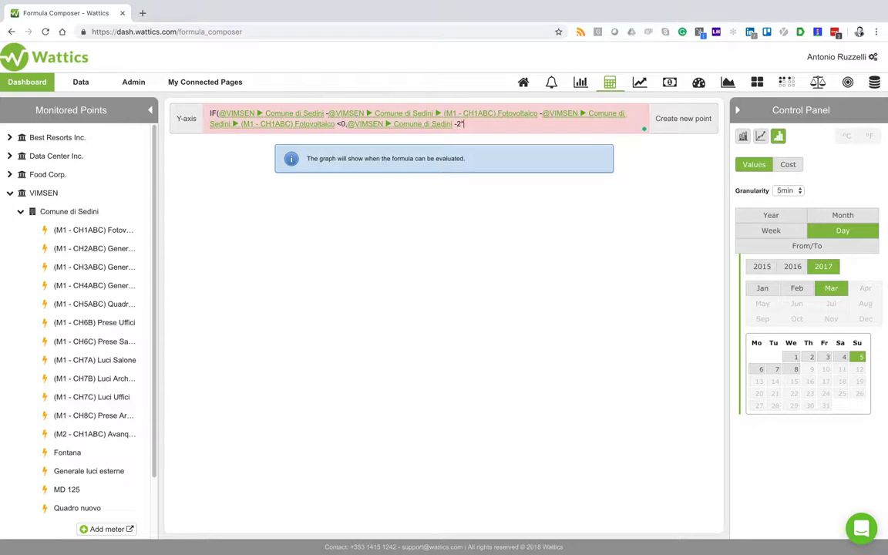
type("-2*@")
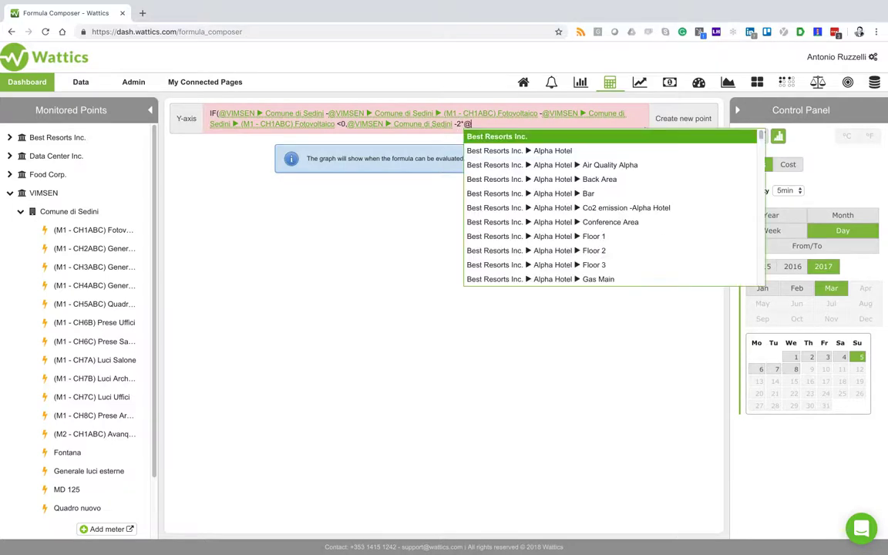
type("foto")
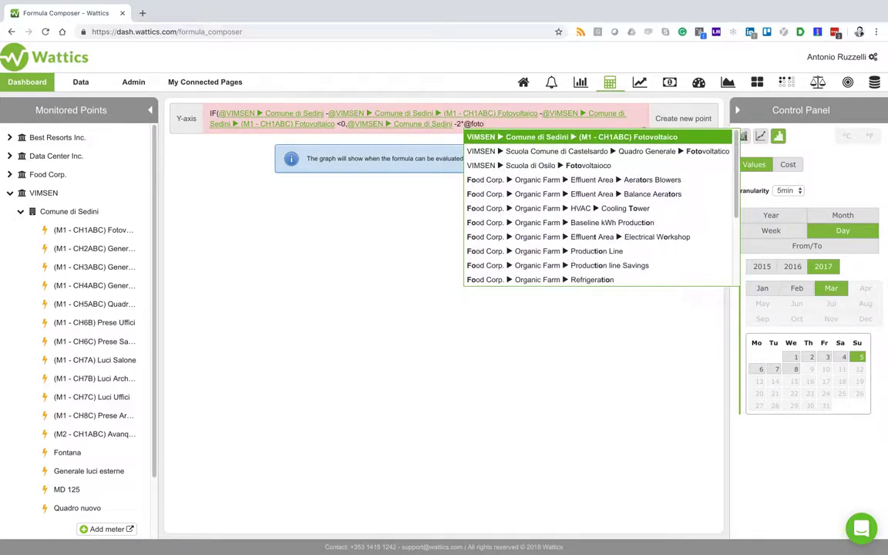
key("Return")
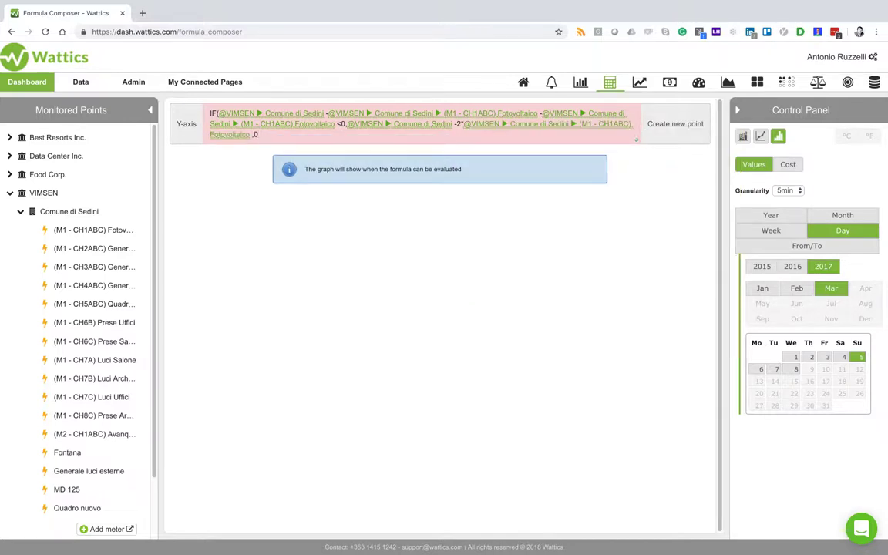
type(")")
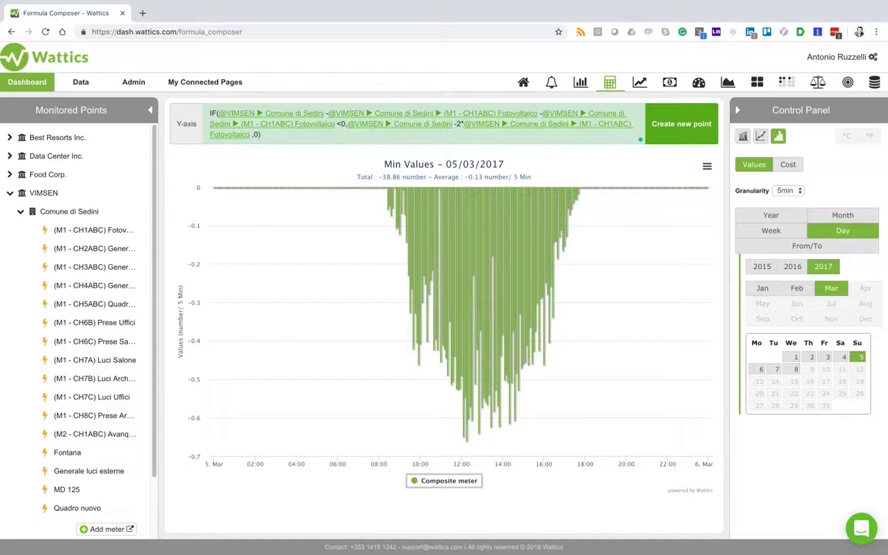
type("-")
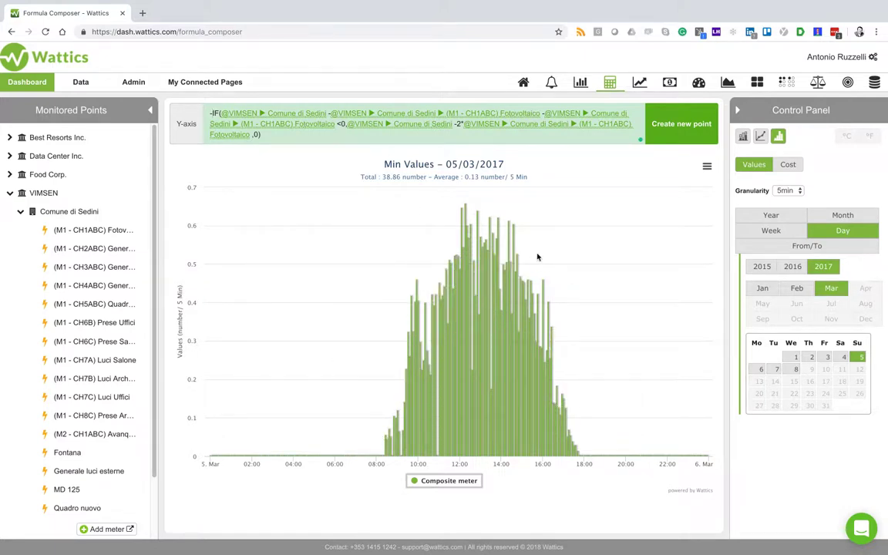
Create a new point from the current formula and name it "production exported to the grid Sedini".
left_click(664, 127)
left_click(300, 148)
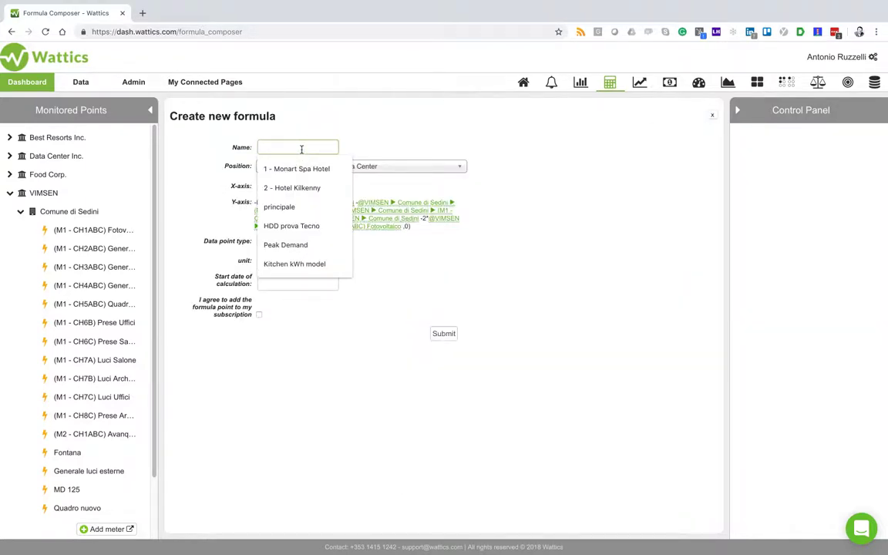
type("production e")
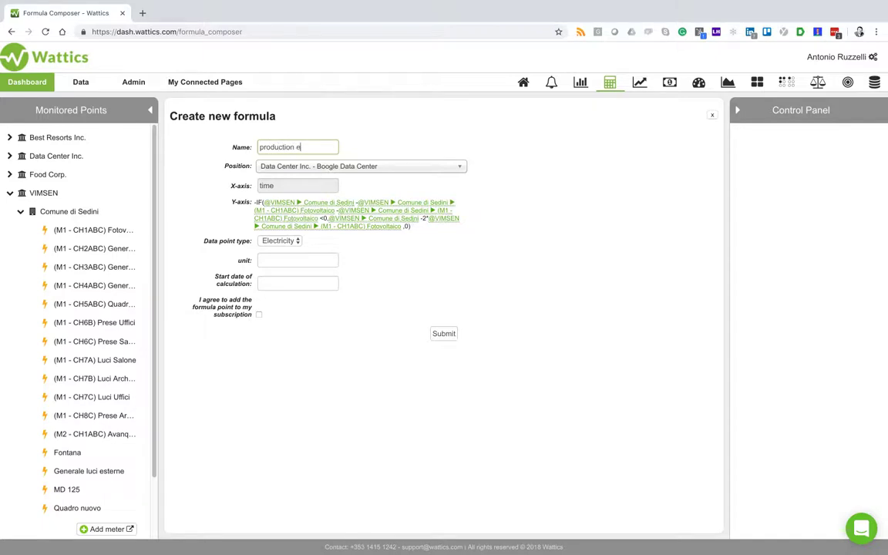
type("xported to the grid")
type(" Sedini")
Set the new formula point's position to VIMSEN - Comune di Sedini and its unit to kWh.
left_click(295, 166)
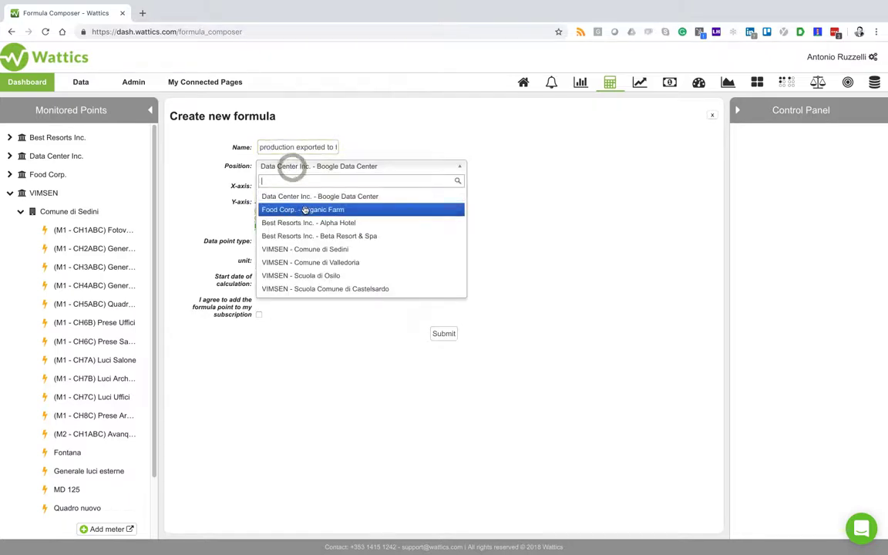
left_click(302, 250)
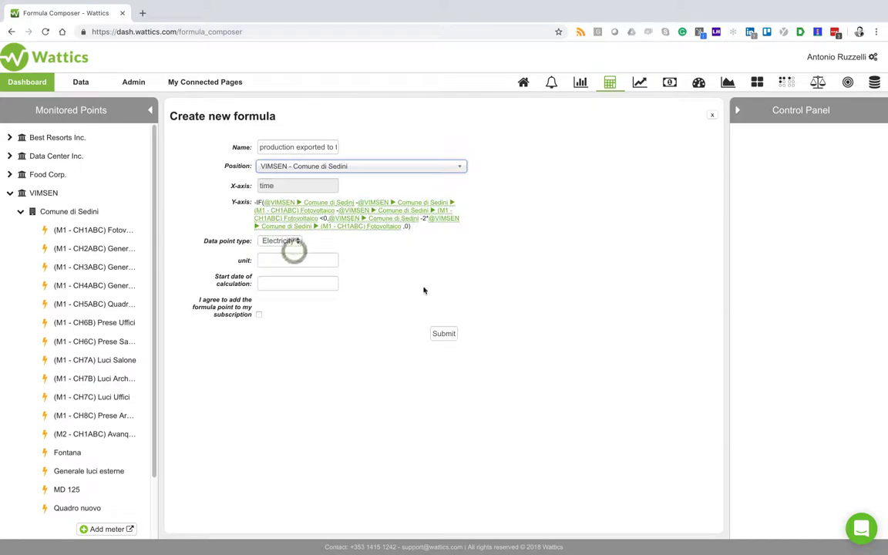
left_click(285, 258)
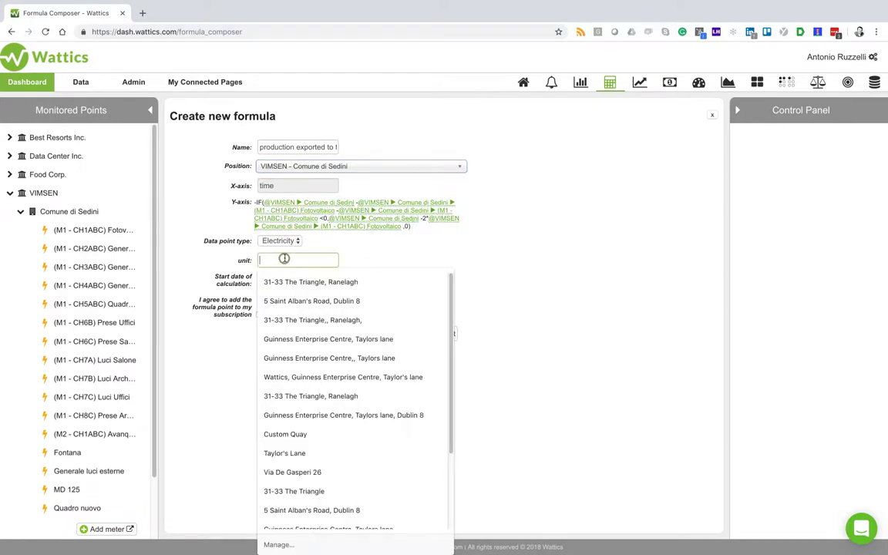
type("kWh")
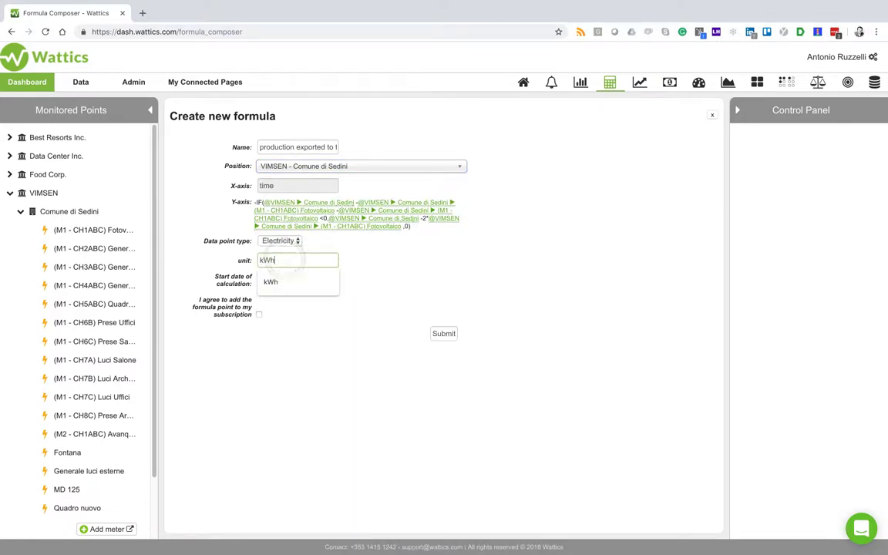
left_click(291, 282)
Set the start date of calculation to 01/01/2017 and agree to add the formula point to the subscription.
left_click(292, 279)
left_click(291, 305)
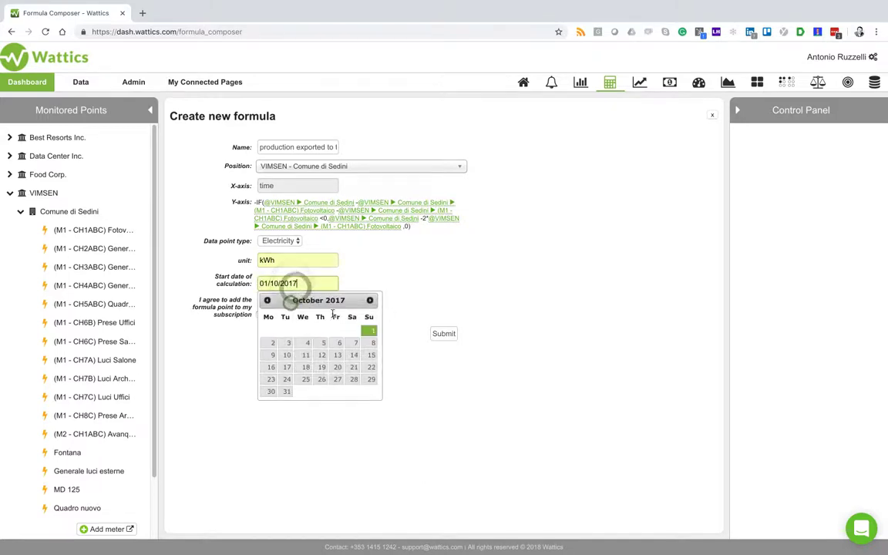
left_click(265, 299)
left_click(265, 299)
left_click(265, 300)
left_click(265, 300)
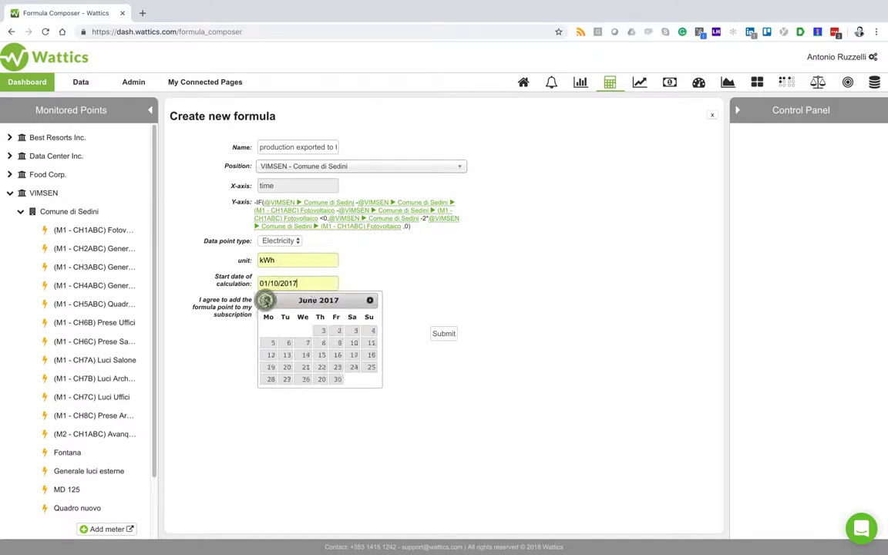
left_click(265, 299)
left_click(265, 300)
left_click(265, 299)
left_click(265, 299)
left_click(265, 300)
left_click(265, 300)
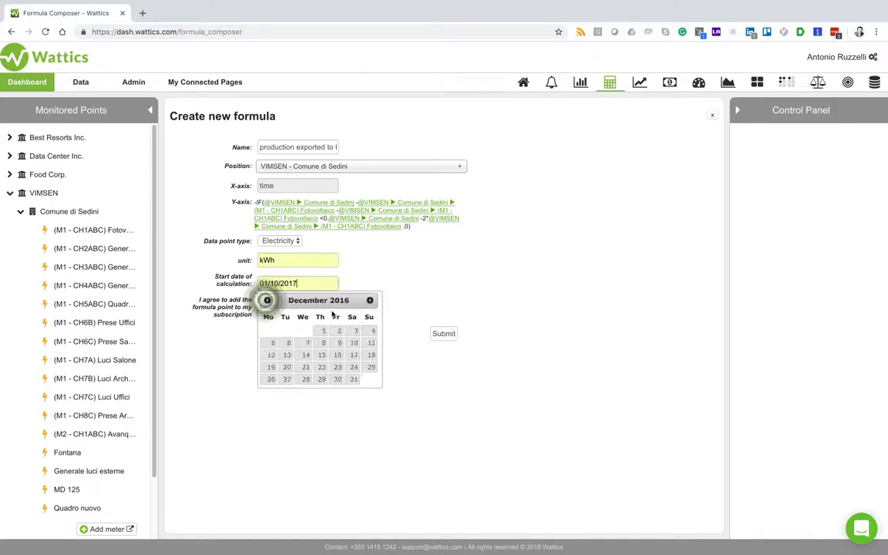
left_click(370, 299)
left_click(368, 331)
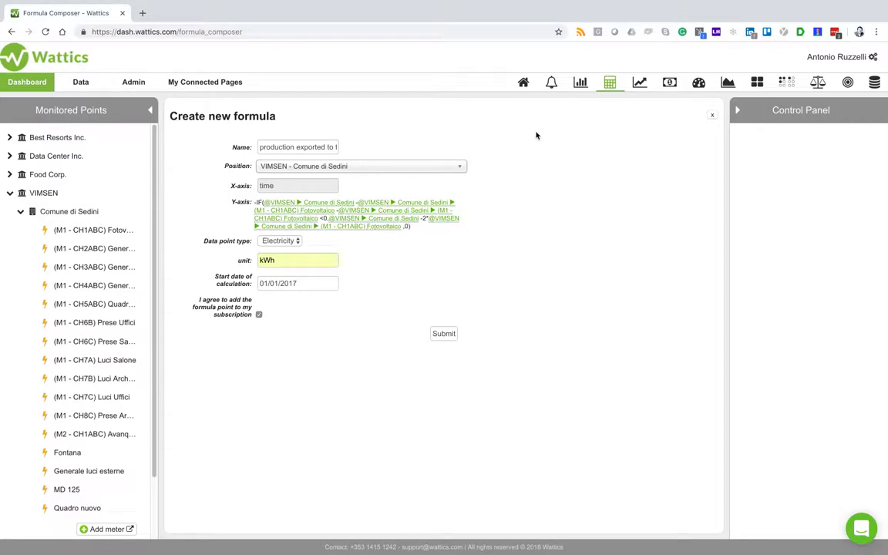
Start a new custom alert for the VIMSEN Comune di Sedini (M1 - CH1ABC) Fotovoltaico point.
left_click(550, 81)
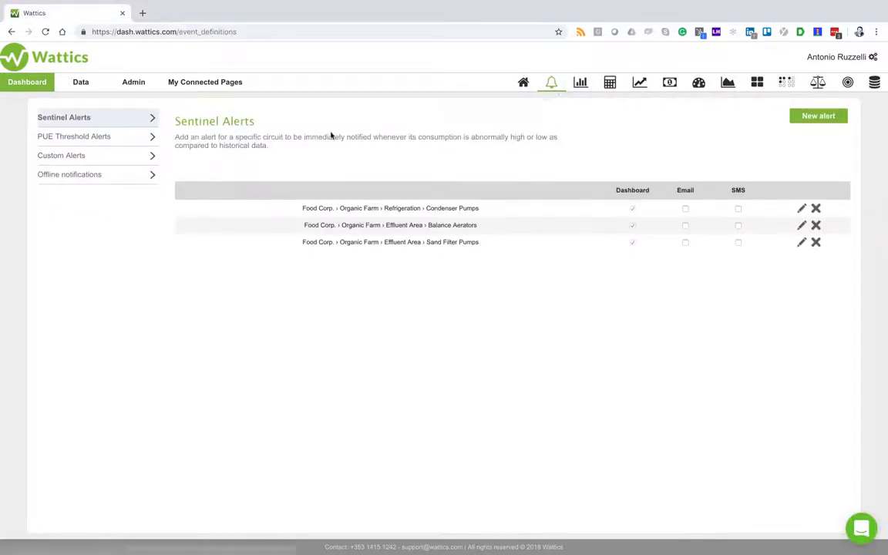
left_click(66, 157)
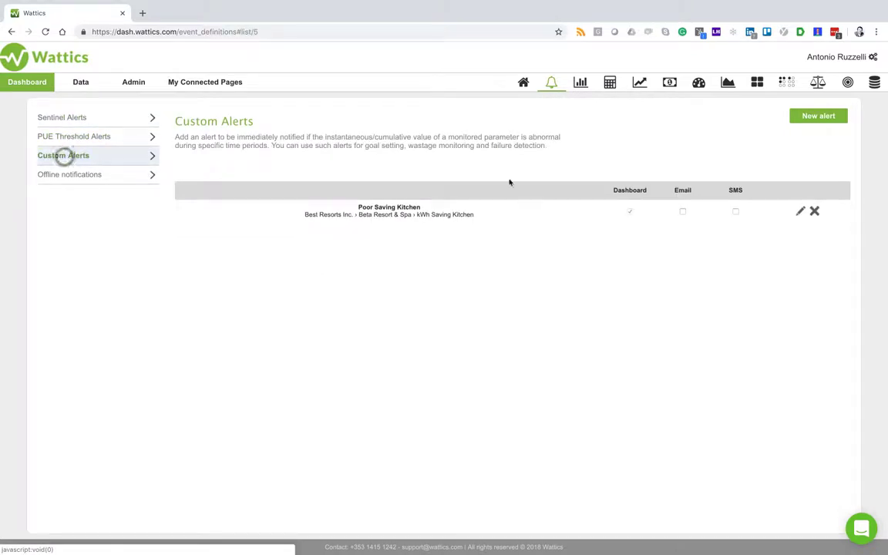
left_click(830, 116)
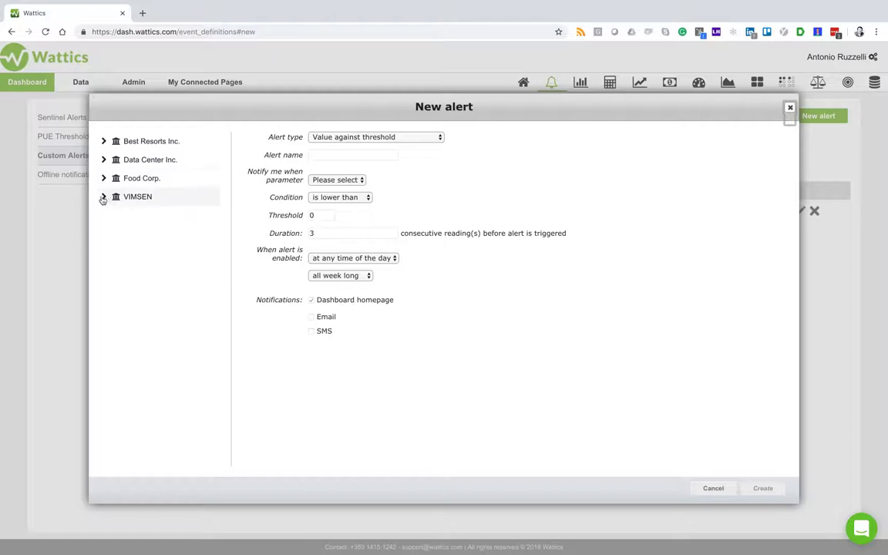
left_click(103, 196)
left_click(147, 218)
left_click(139, 234)
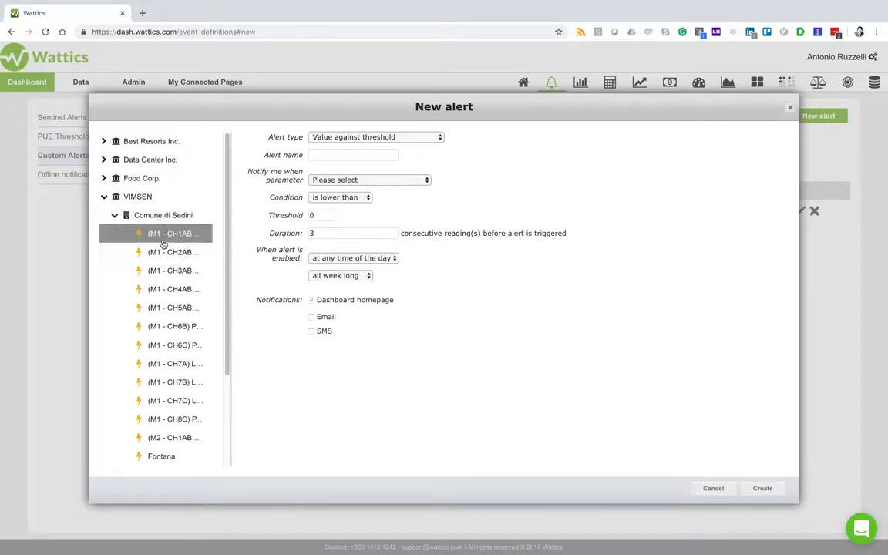
left_click(366, 139)
left_click(355, 146)
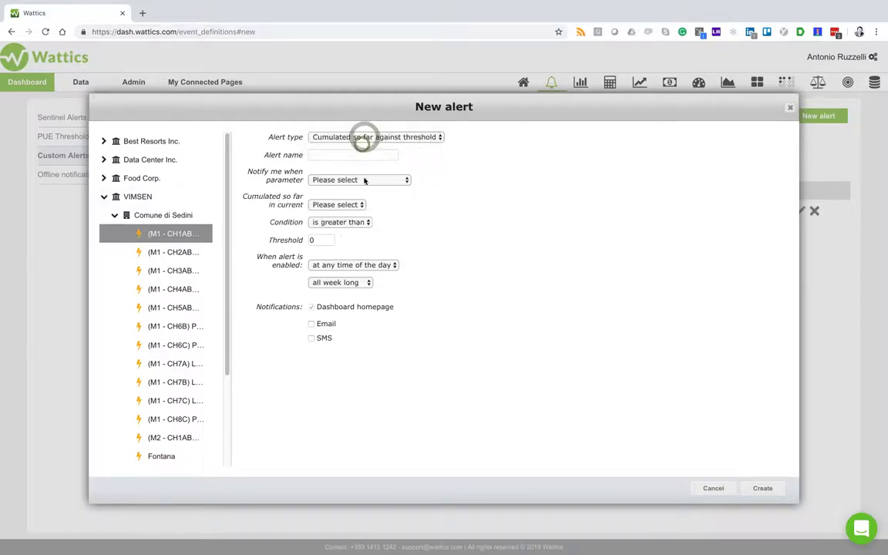
left_click(356, 137)
left_click(356, 131)
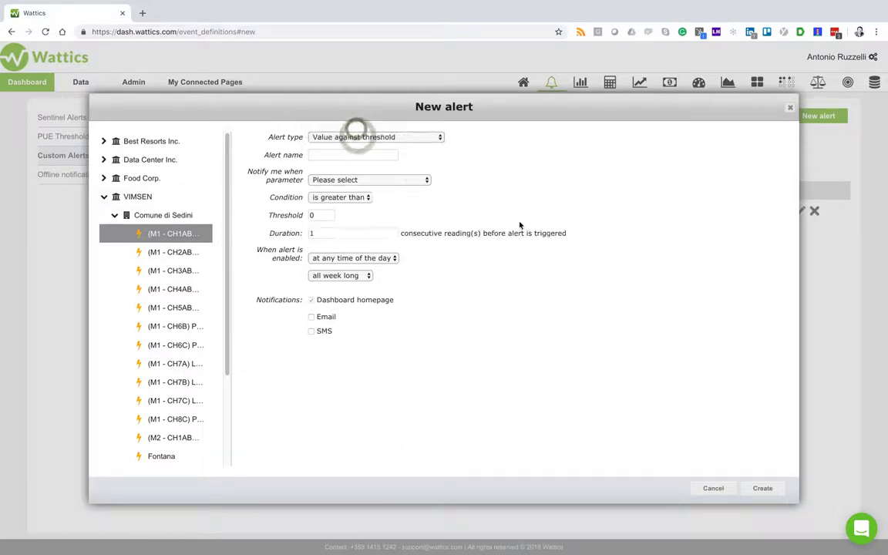
Open the new alert's name for editing.
left_click(363, 155)
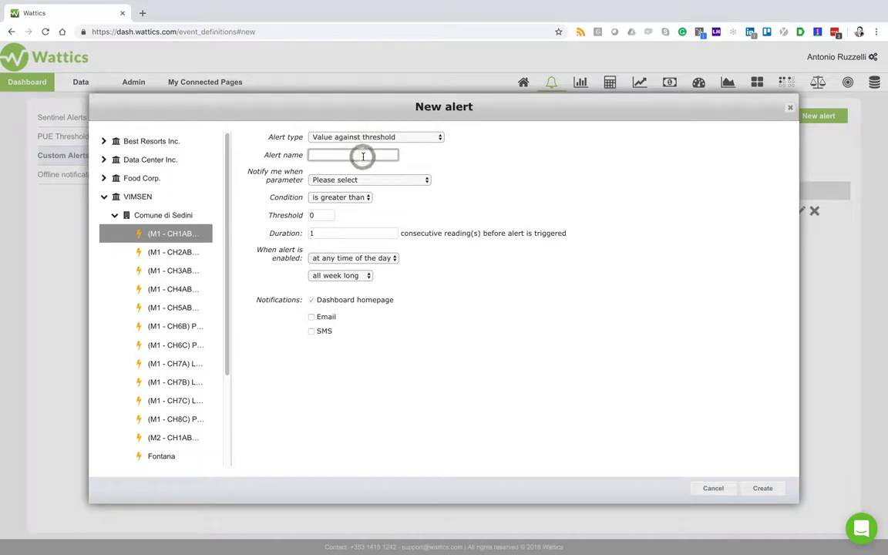